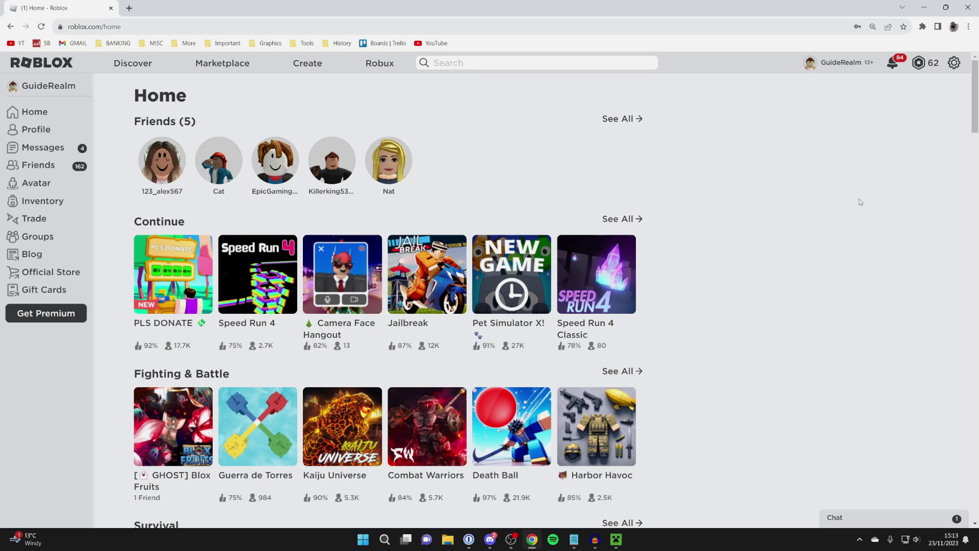
- Open the account options menu from the gear icon on the Home page
click(956, 67)
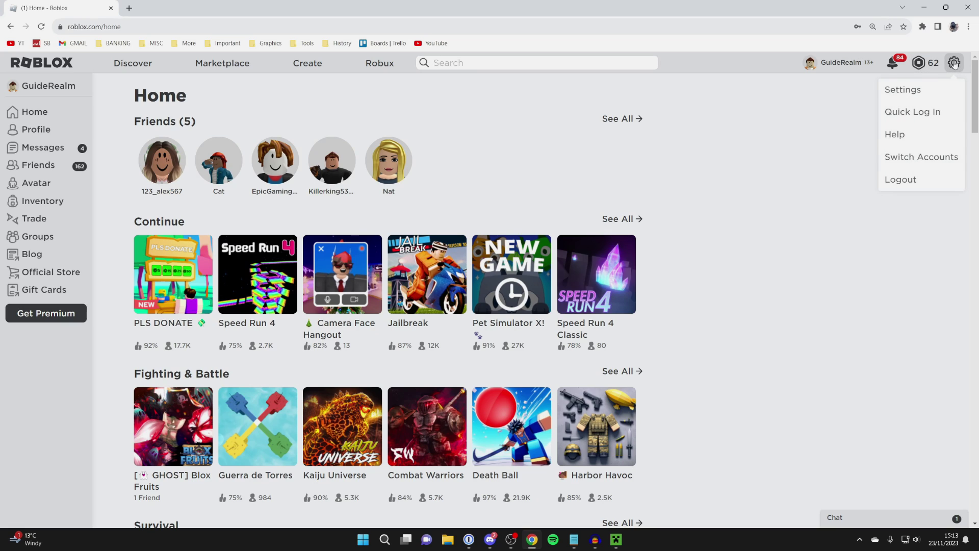
- Show the Parental Controls tab in My Settings and start switching off Parent PIN
click(901, 89)
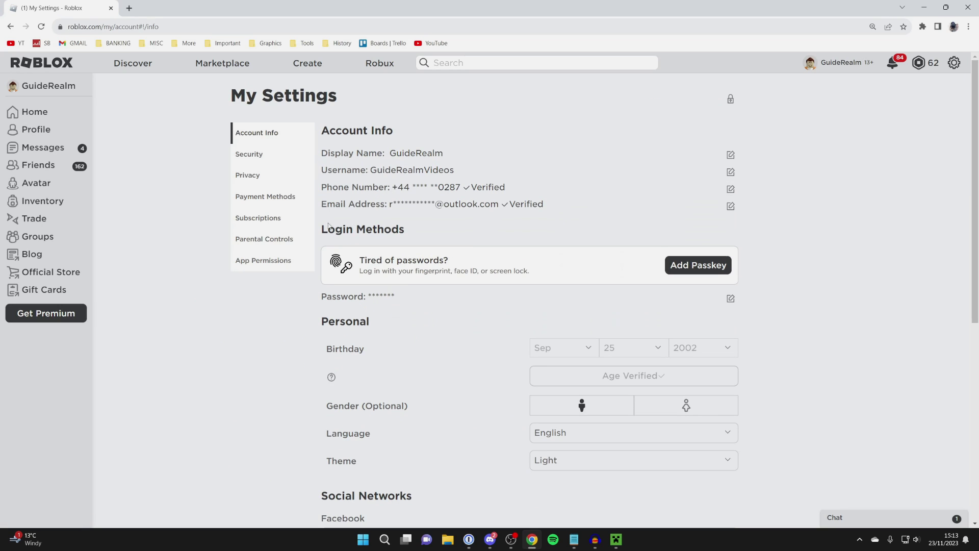
click(287, 239)
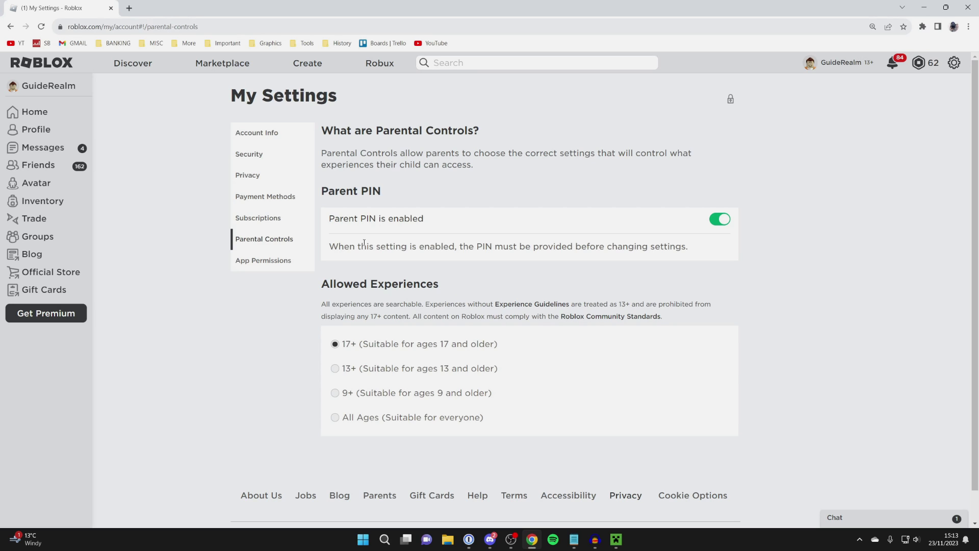
click(712, 220)
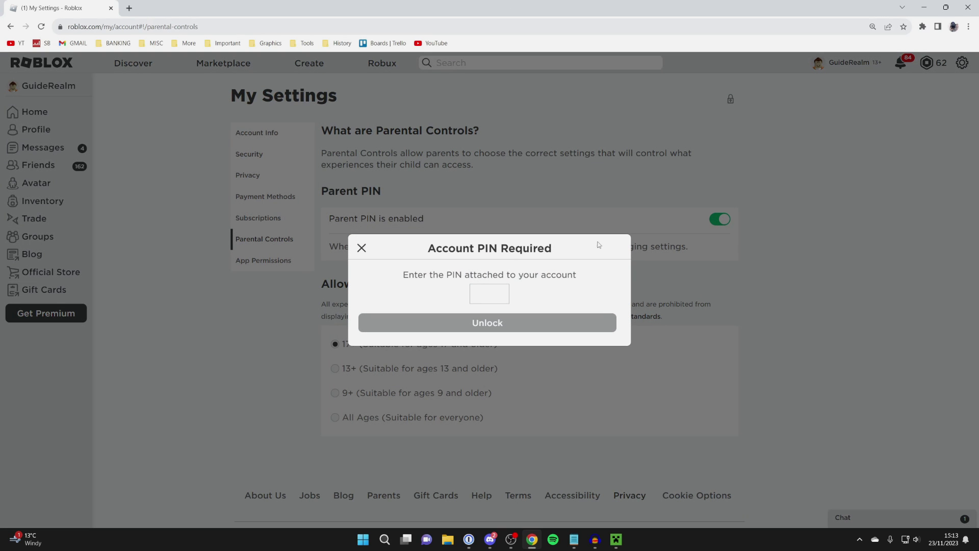
- Unlock with the account PIN to disable Parent PIN, then show Privacy settings
click(468, 321)
click(511, 328)
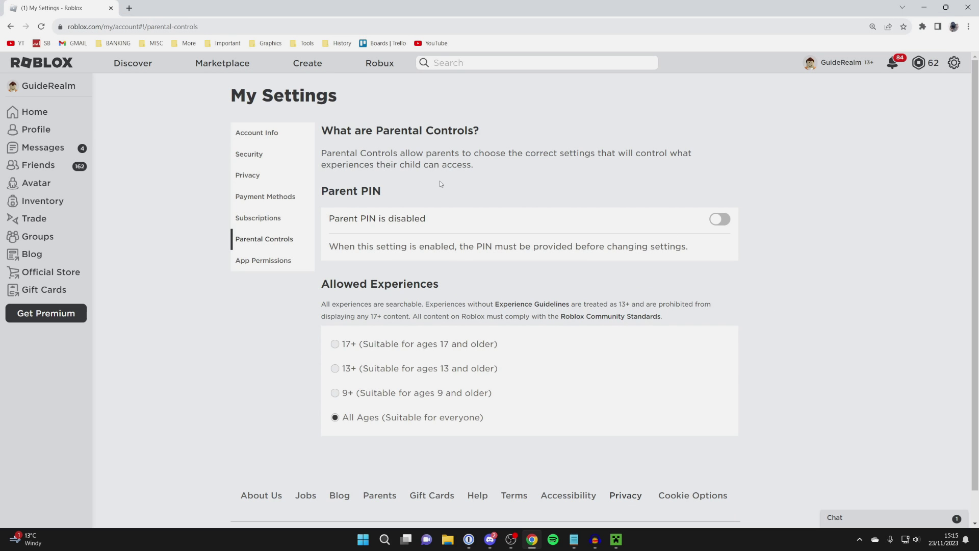
click(258, 178)
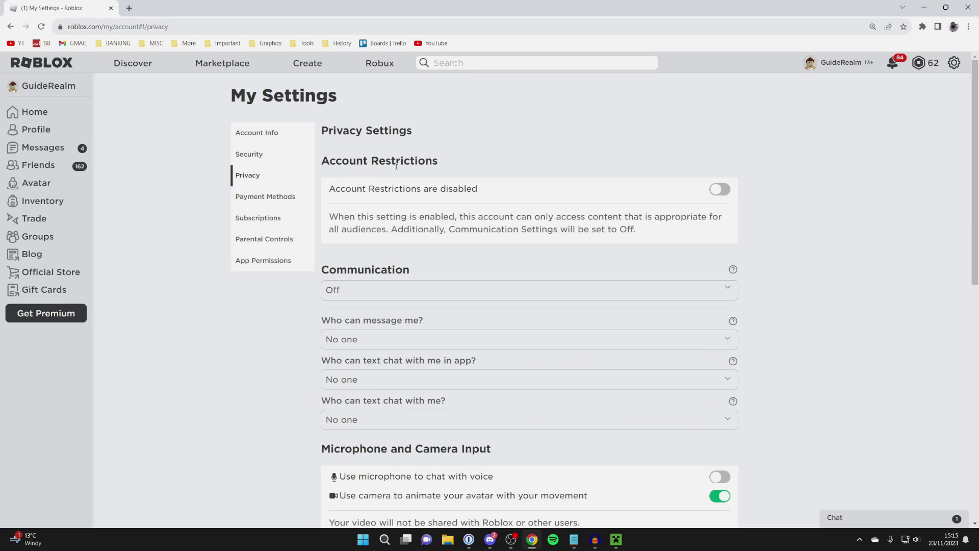
scroll(457, 163, down, 2)
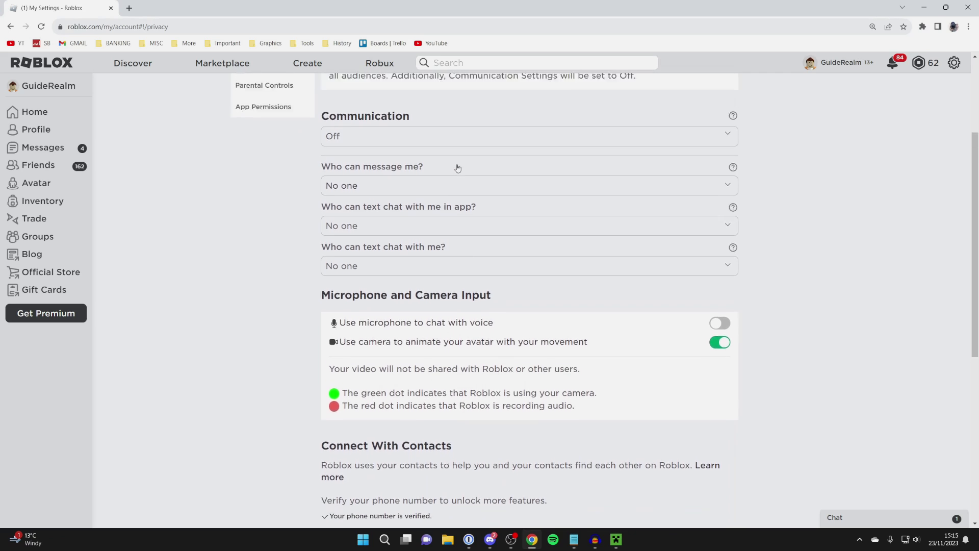
scroll(456, 168, up, 3)
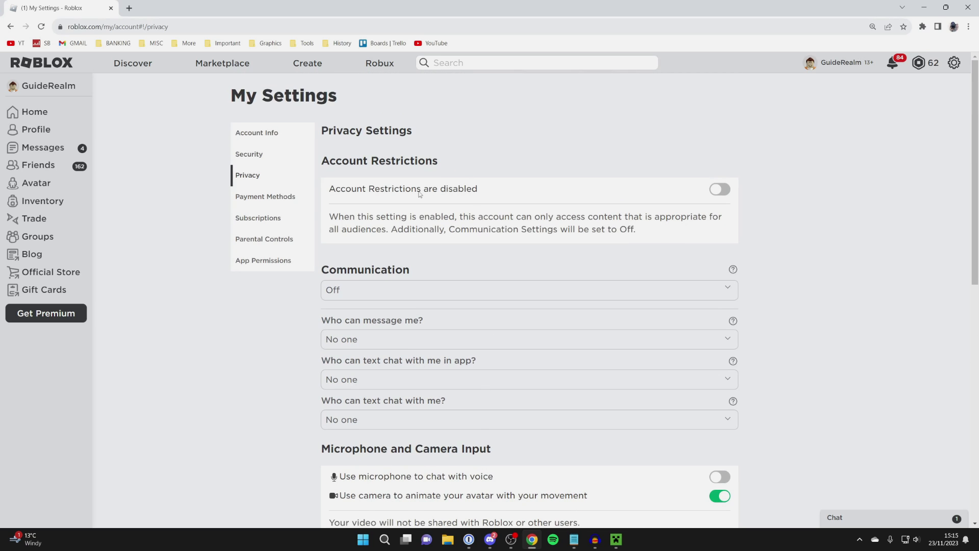